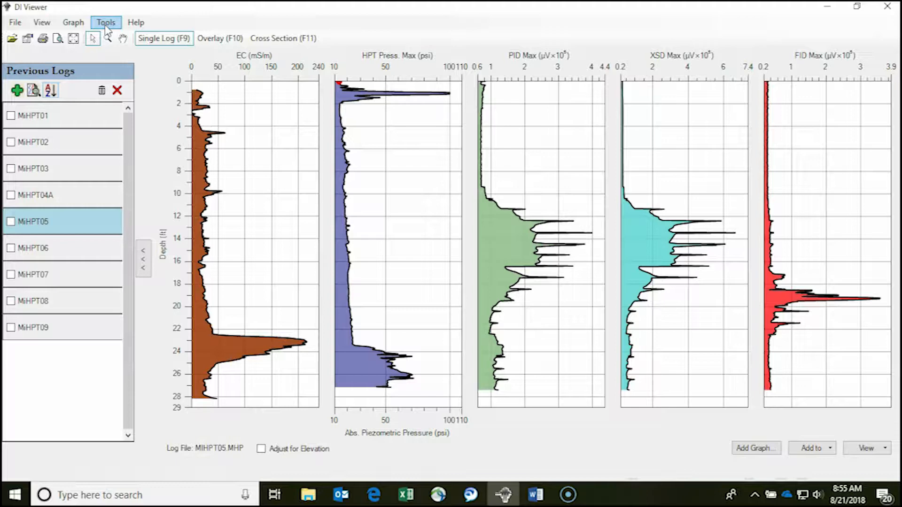
Add a custom data series to MiHPT05.zip with data type TCE and data units ug/L
left_click(106, 24)
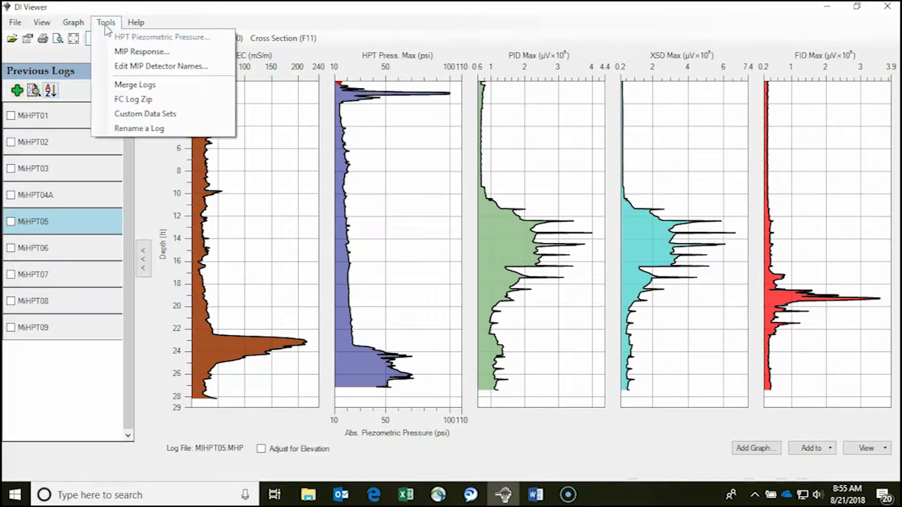
left_click(130, 115)
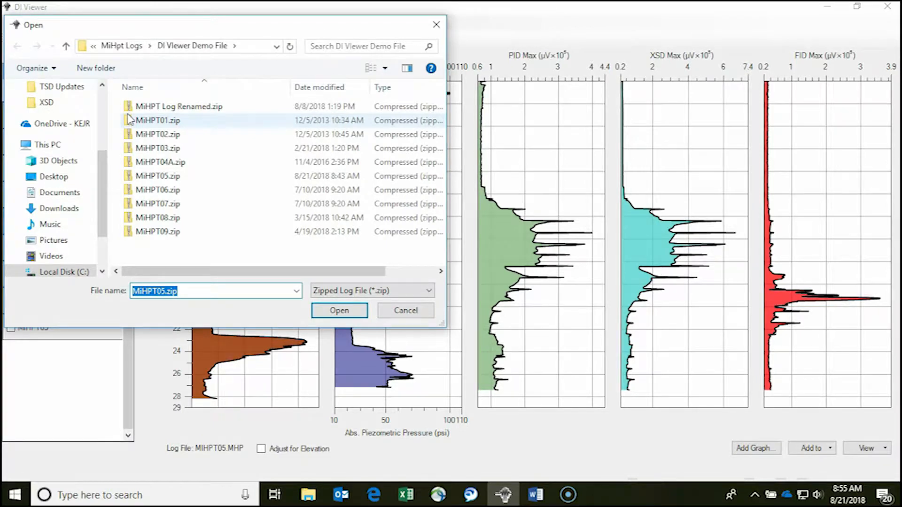
double_click(156, 176)
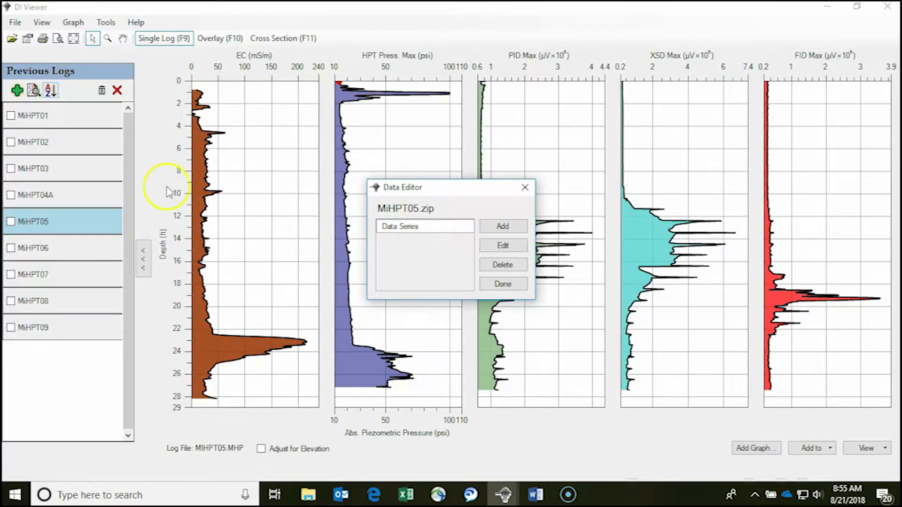
left_click(503, 226)
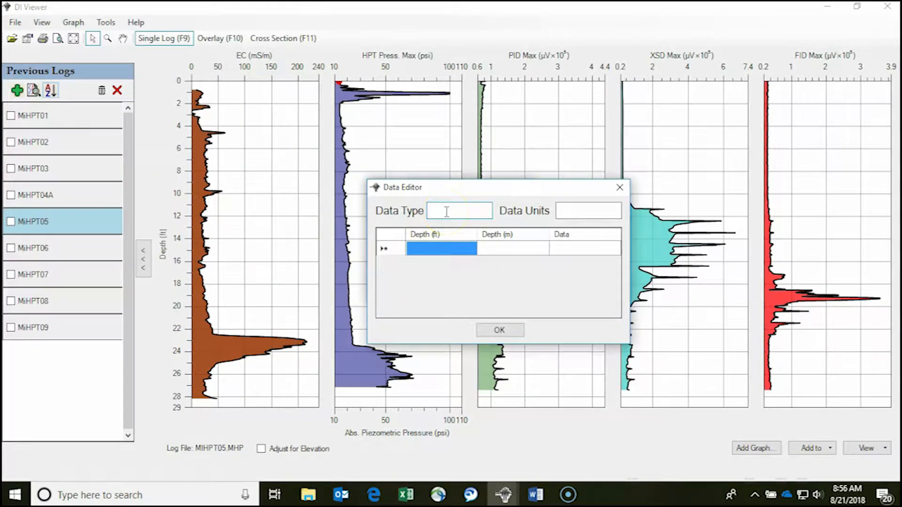
type("TCE")
key("Tab")
type("ug/L")
Enter TCE values of 58 at 8 ft depth and 3500 at 14 ft, and save the data series
left_click(426, 250)
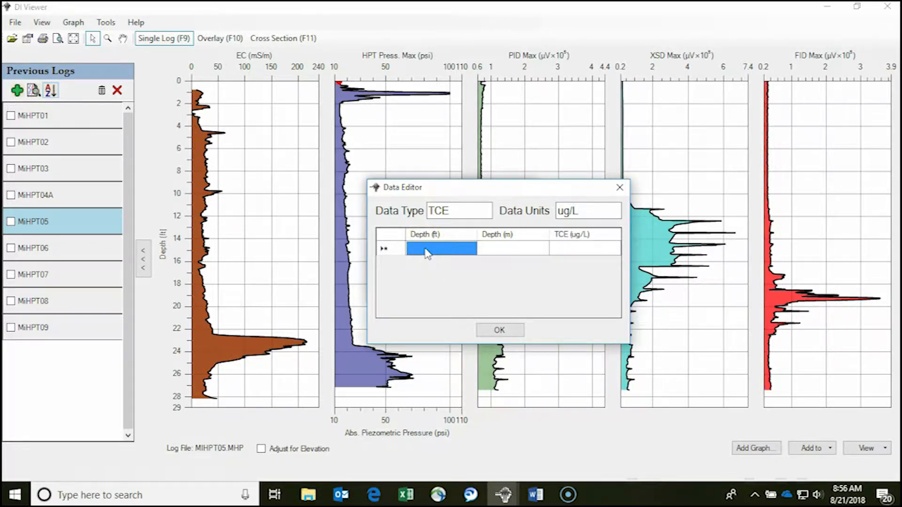
type("8")
left_click(574, 249)
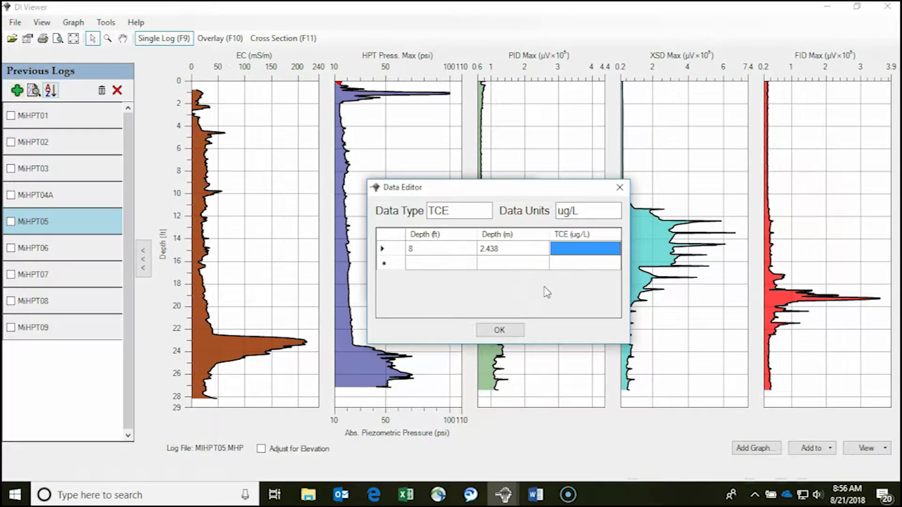
type("58")
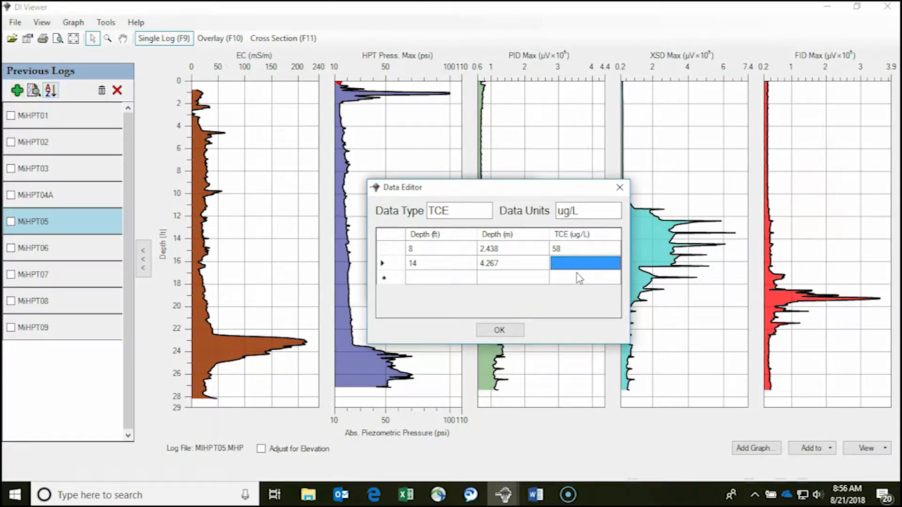
type("3500")
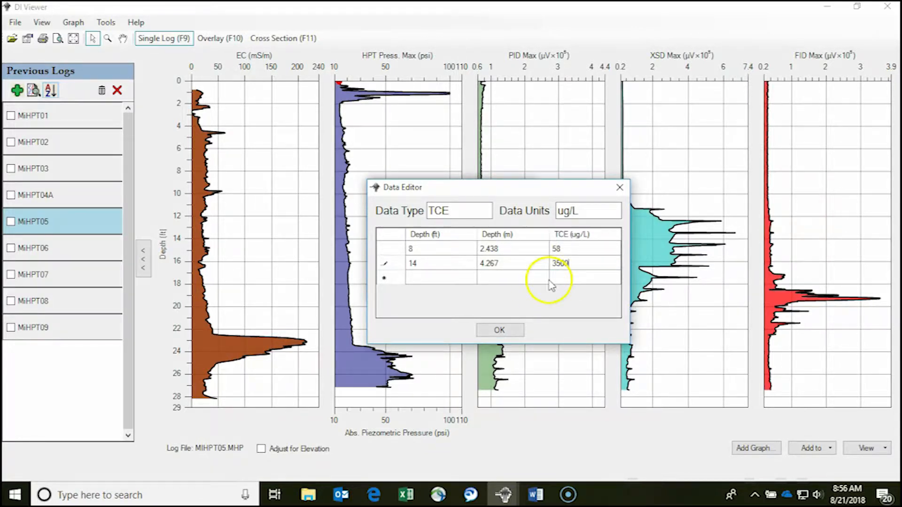
key("Tab")
left_click(494, 334)
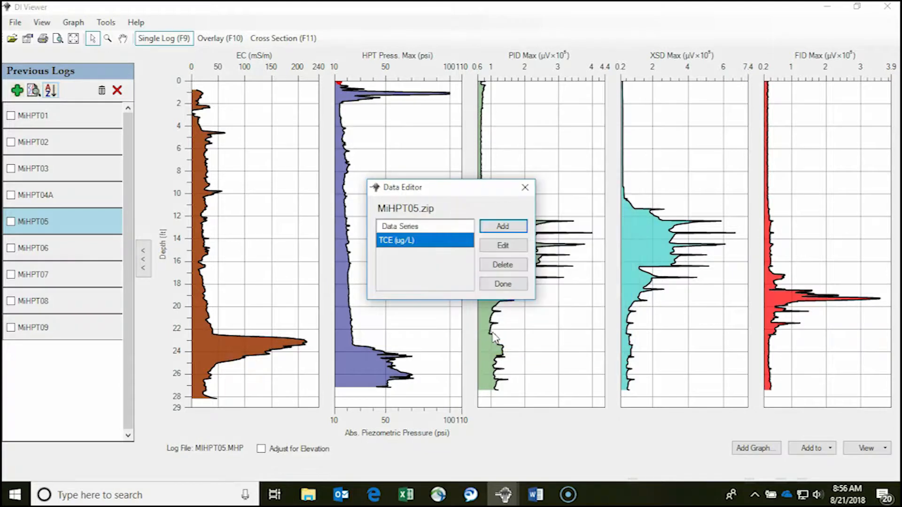
left_click(503, 285)
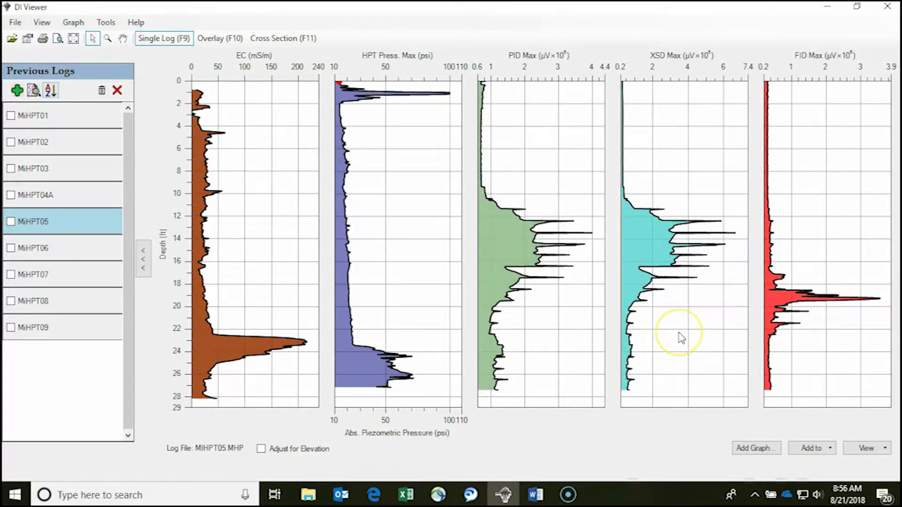
Plot TCE (ug/L) as the secondary series on the XSD Max graph
right_click(680, 312)
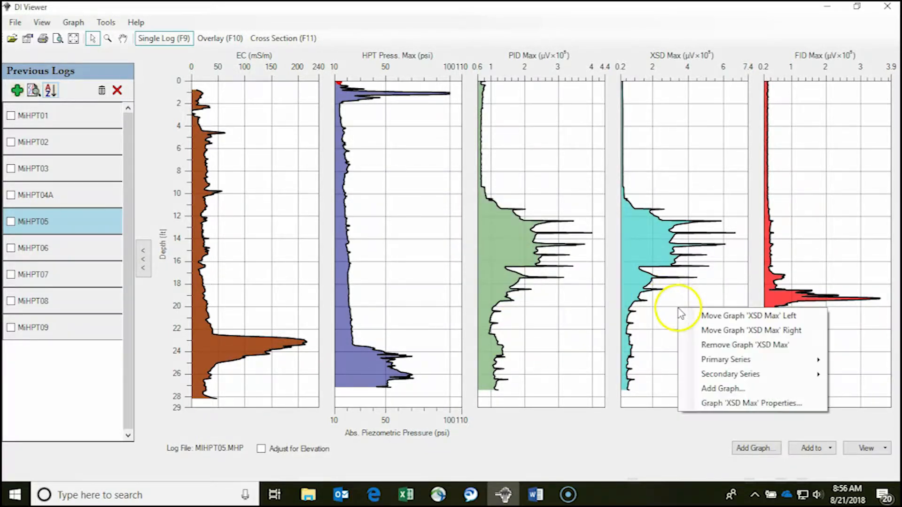
mouse_move(724, 374)
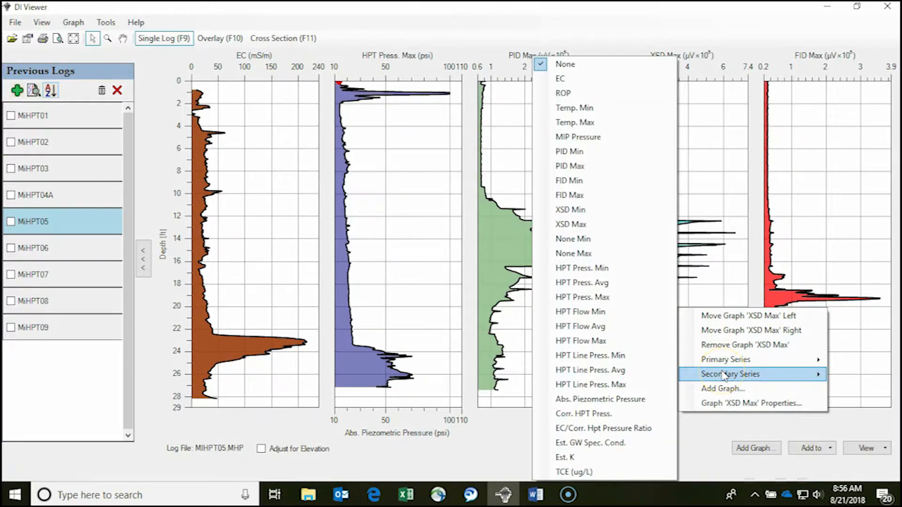
left_click(606, 472)
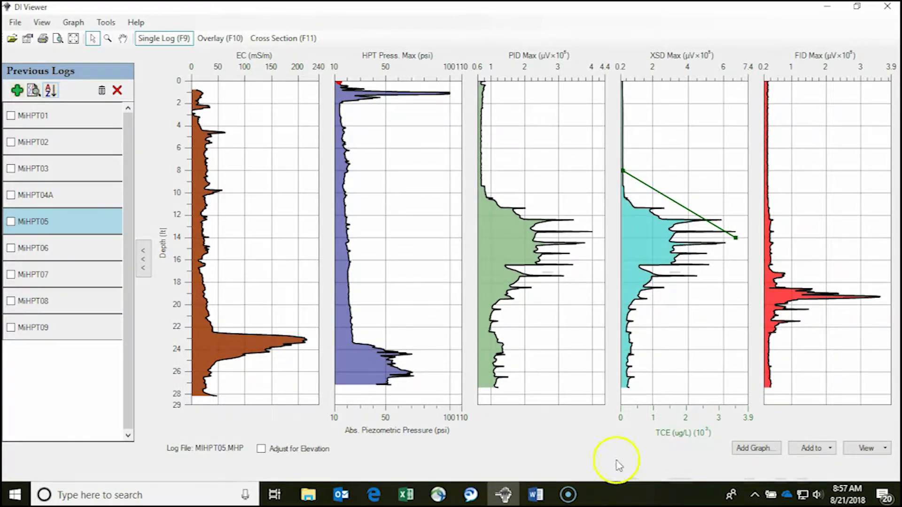
Reopen the custom data sets of MiHPT05.zip and delete the TCE (ug/L) series
left_click(106, 22)
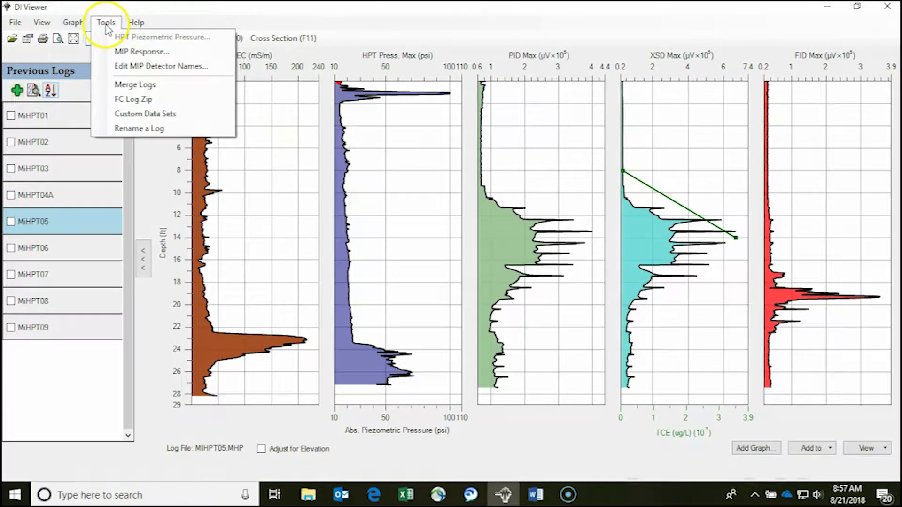
left_click(126, 99)
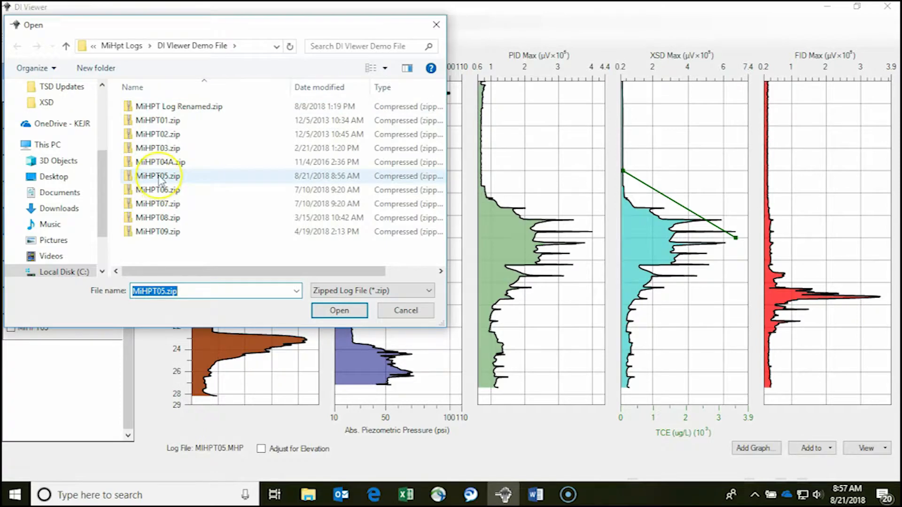
double_click(160, 178)
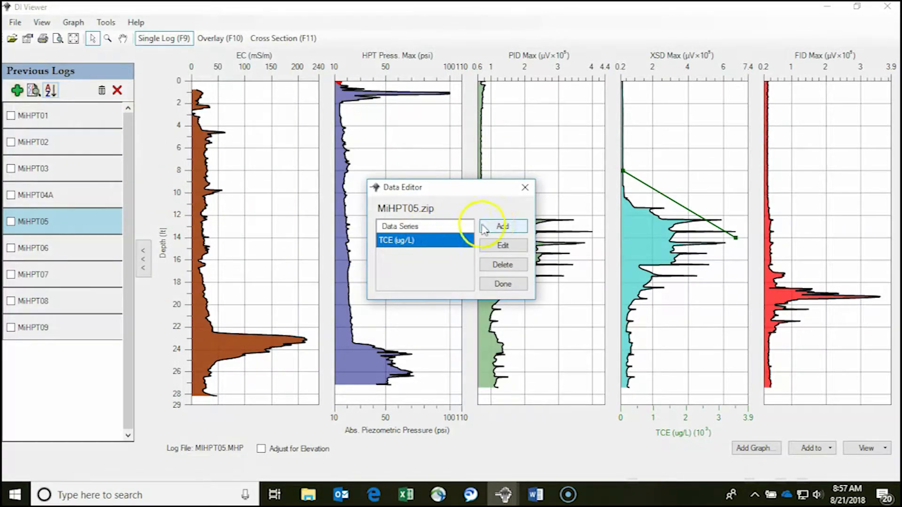
left_click(486, 266)
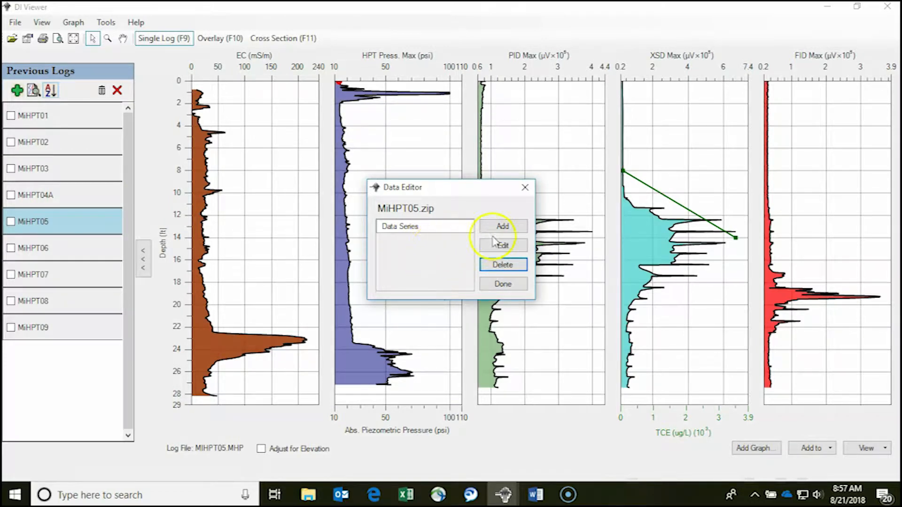
Add a new custom data series with data type XVOC and data units ug/L
left_click(501, 228)
type("XVOC")
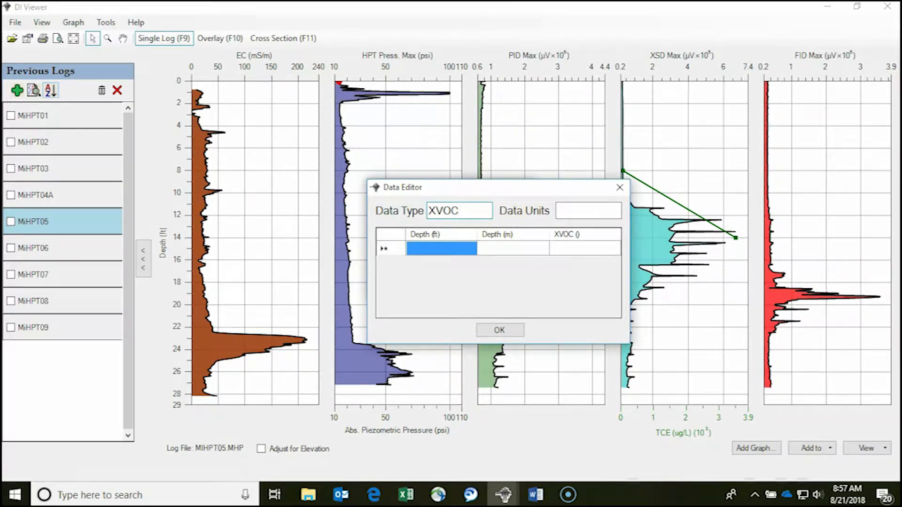
left_click(562, 211)
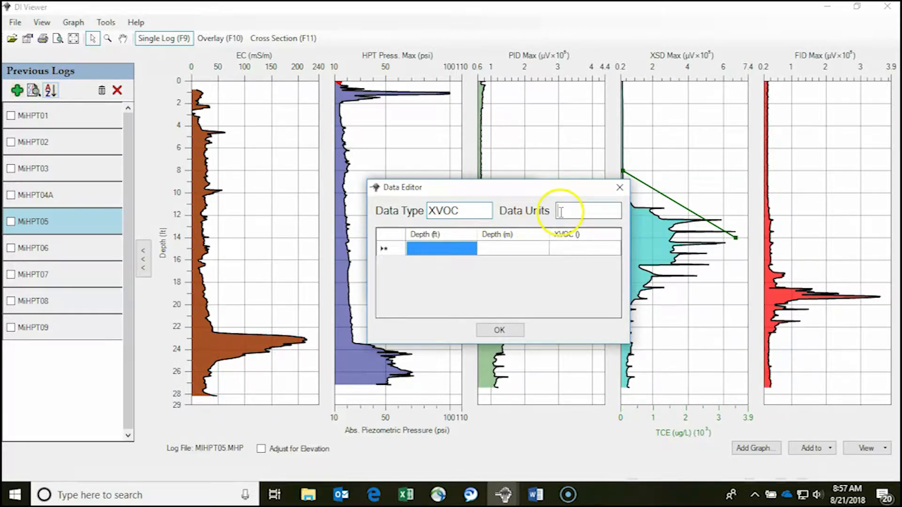
type("ug/L")
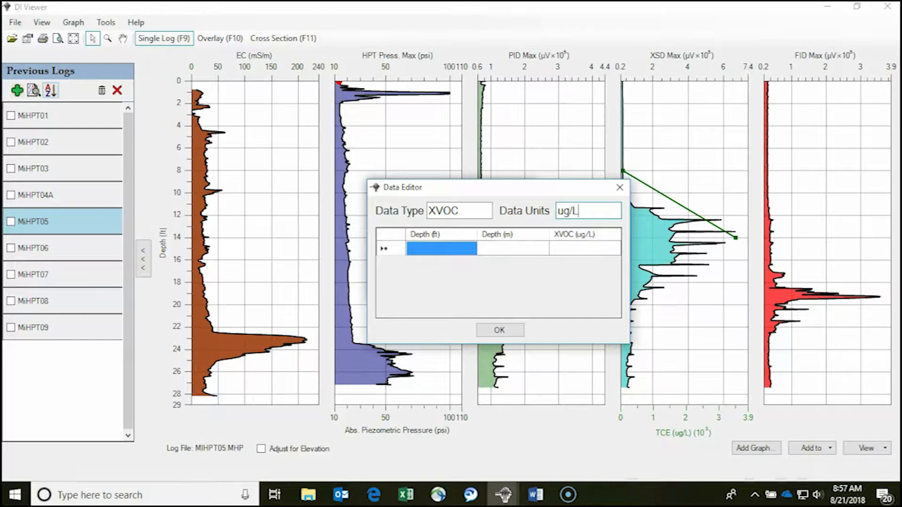
Switch to Excel and copy the metre depths and Total X-VOC values of the SK05 samples, cells E13:F21
left_click(408, 495)
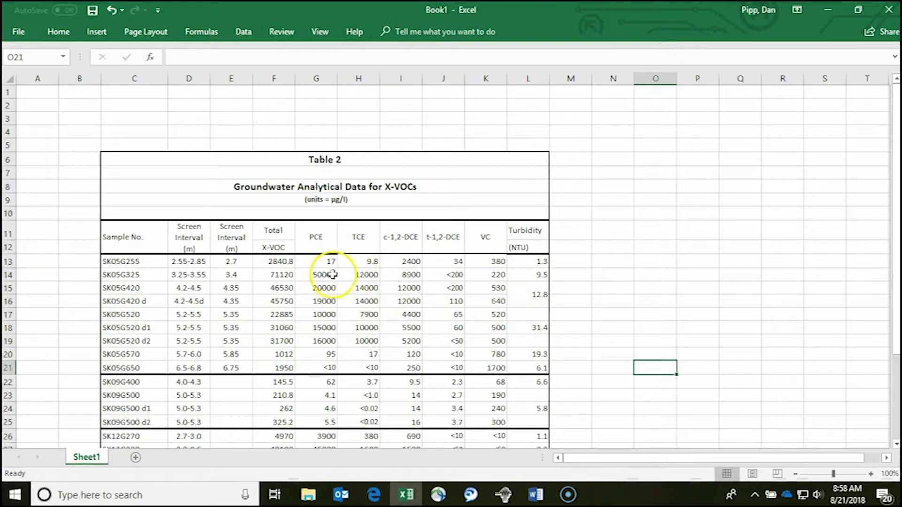
left_click_drag(237, 262, 275, 367)
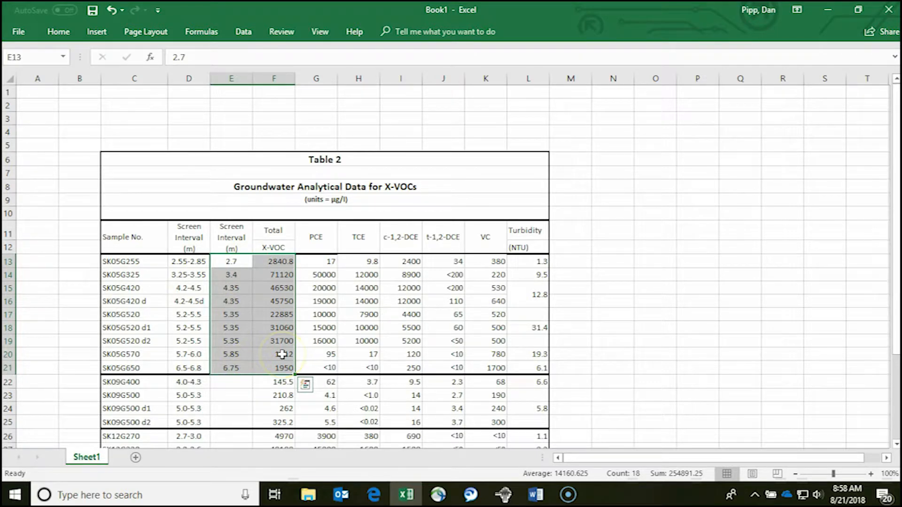
right_click(281, 317)
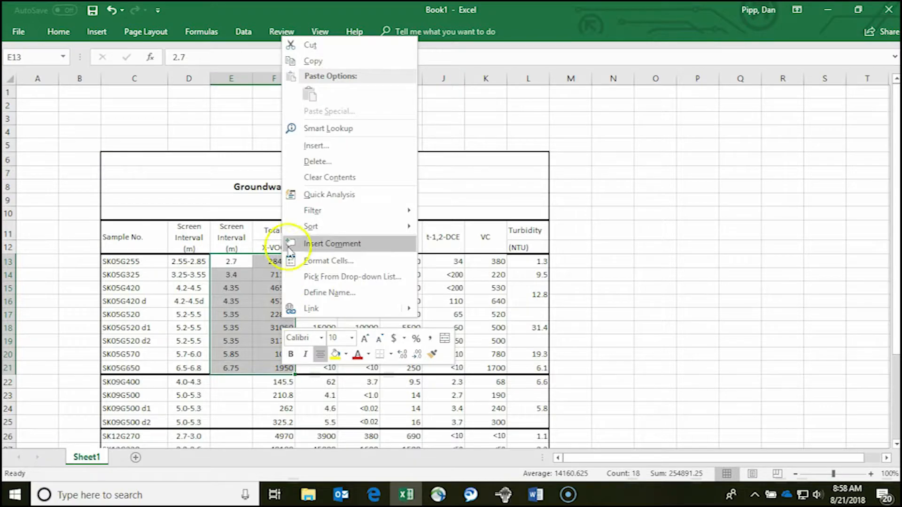
left_click(322, 60)
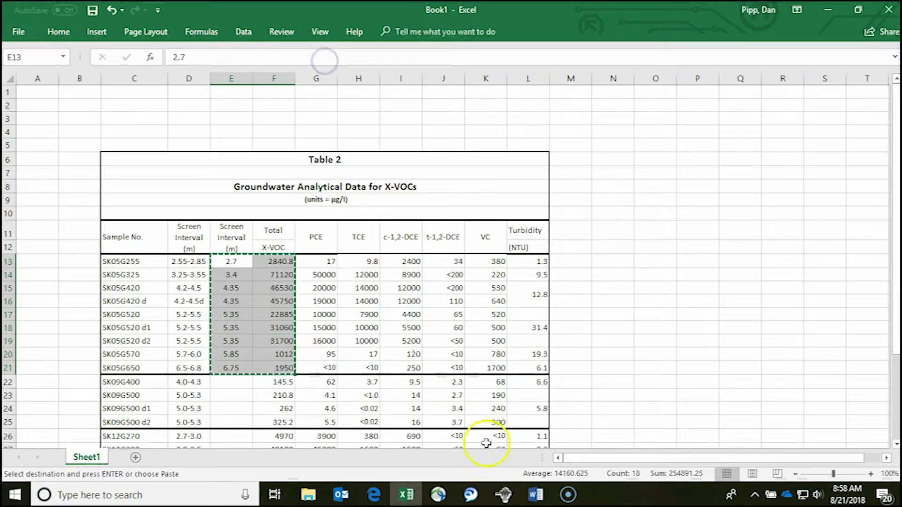
Return to the DI Viewer Data Editor, paste the copied values starting at the Depth (m) column, and save the XVOC series
mouse_move(505, 495)
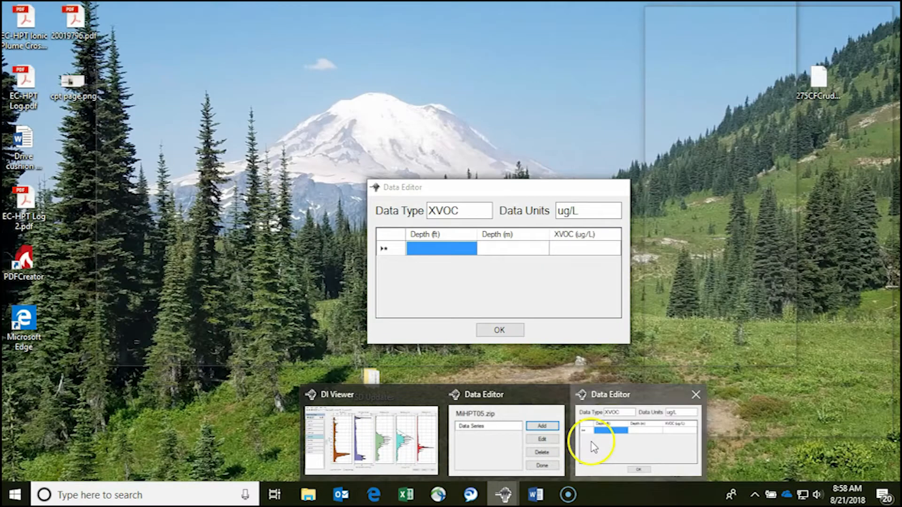
left_click(593, 447)
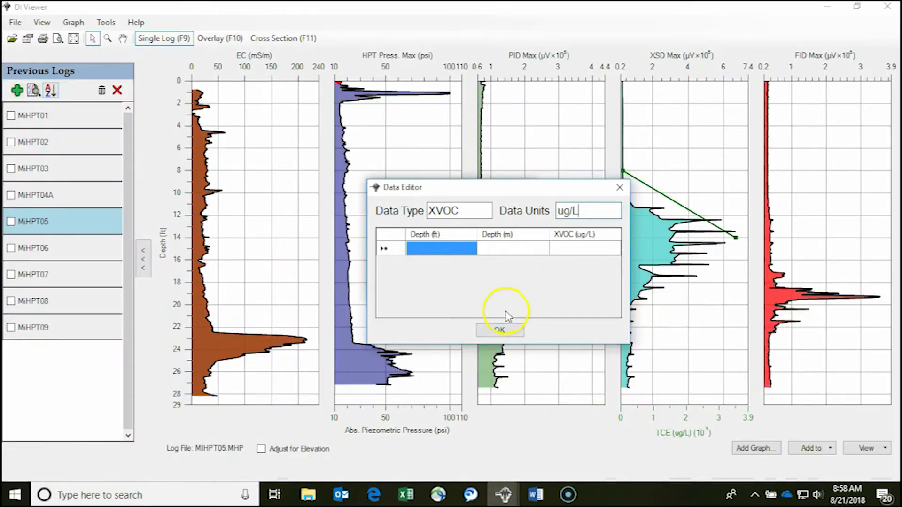
left_click(504, 252)
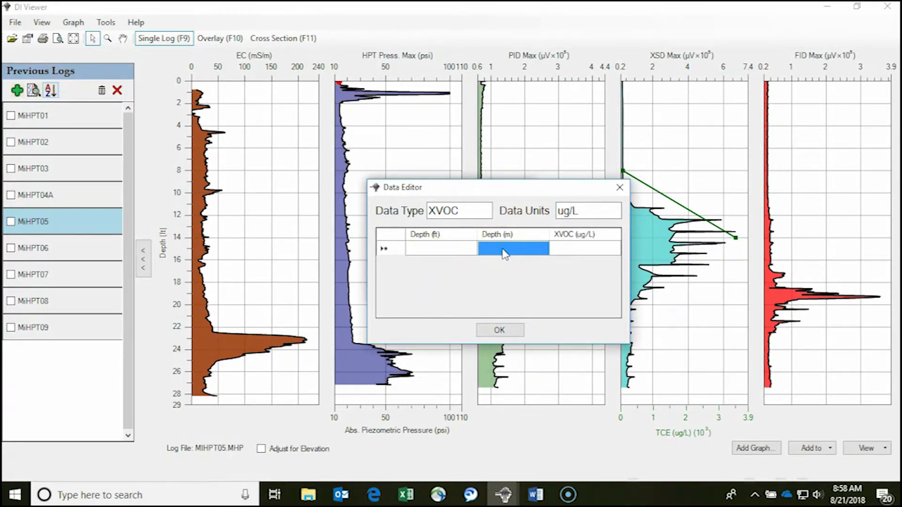
key("ctrl+v")
left_click(503, 253)
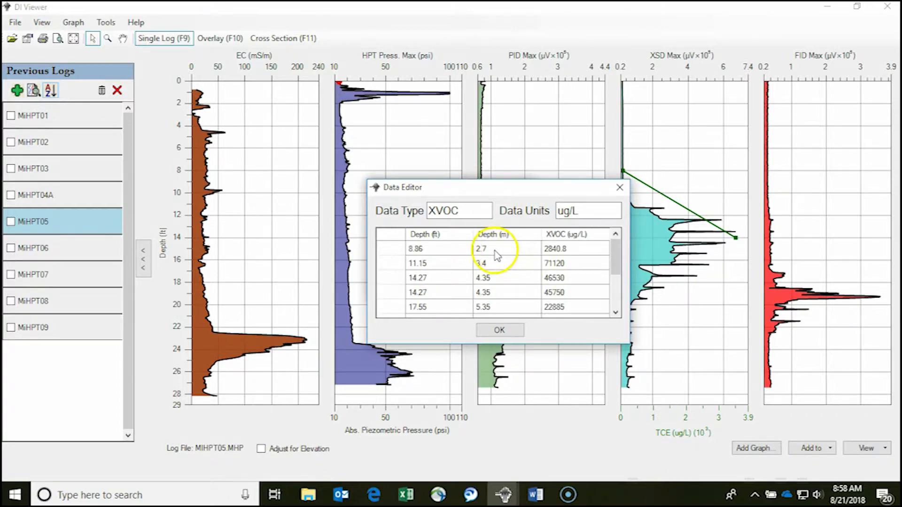
left_click(500, 330)
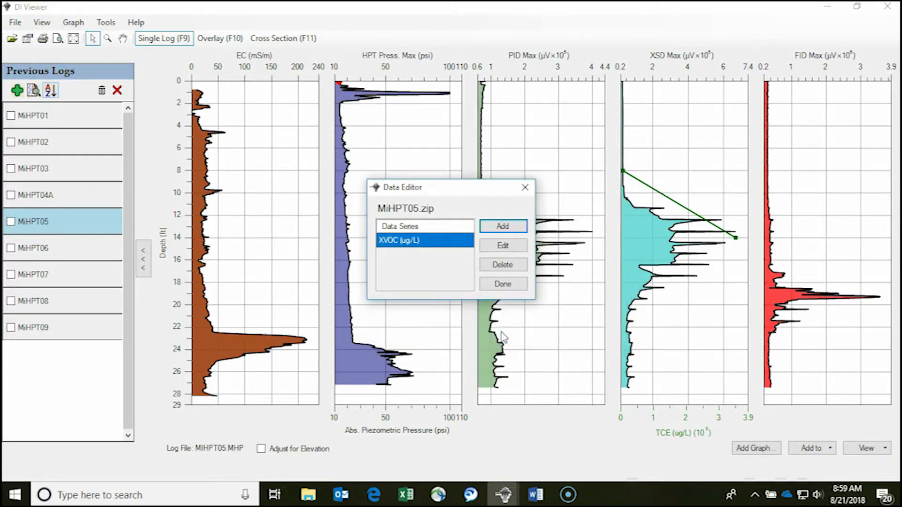
left_click(506, 288)
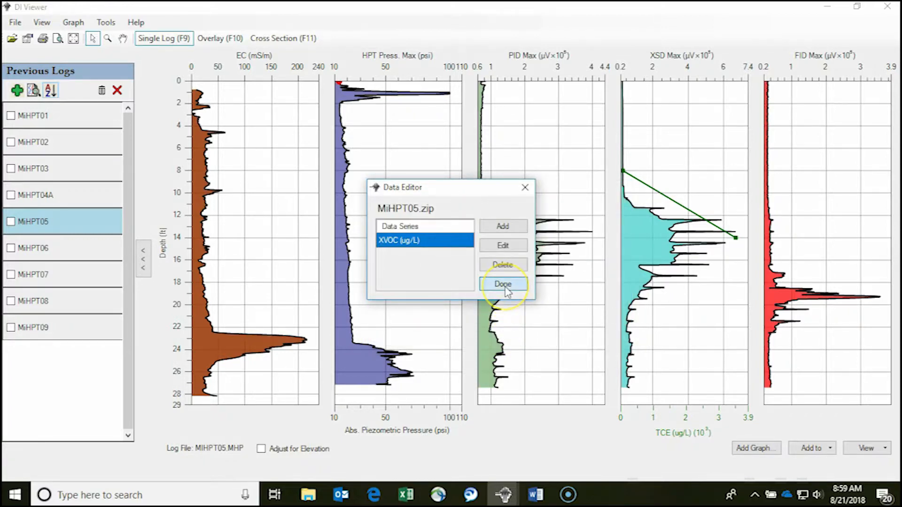
Set XVOC (ug/L) as the secondary series on the XSD Max graph in place of TCE
right_click(677, 300)
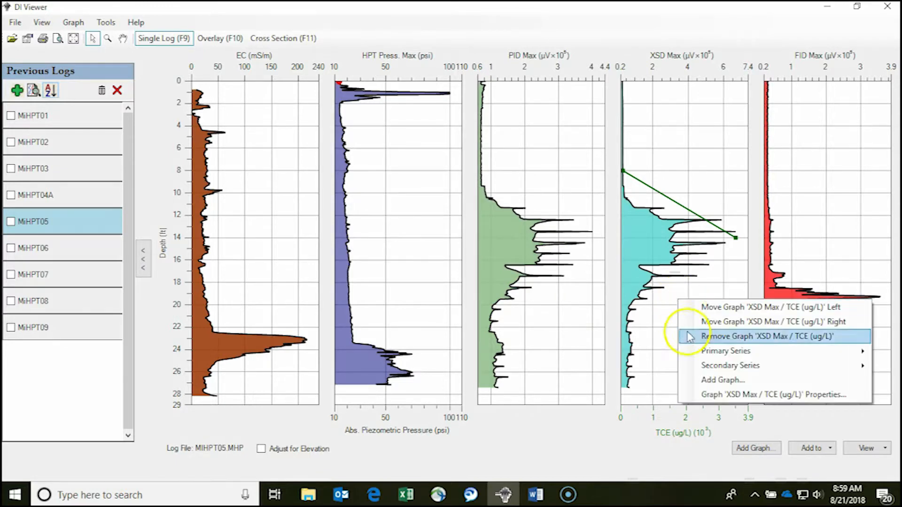
mouse_move(705, 366)
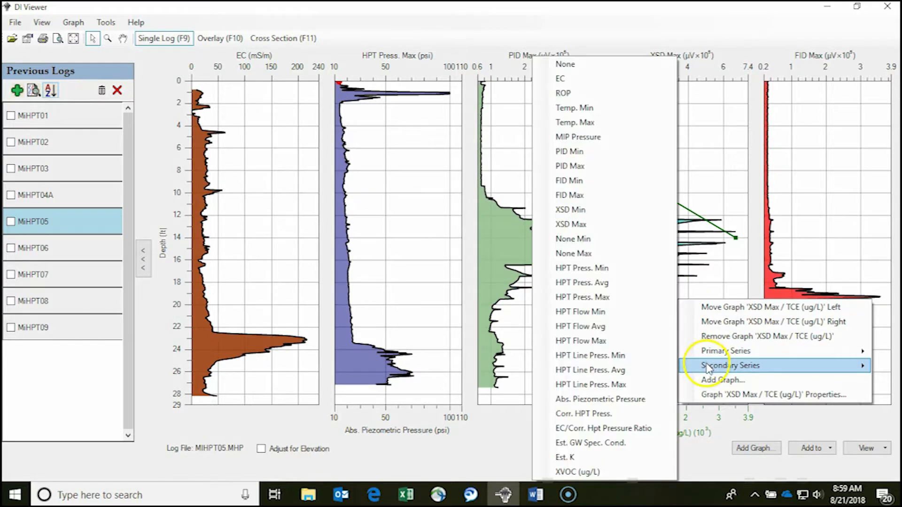
left_click(589, 473)
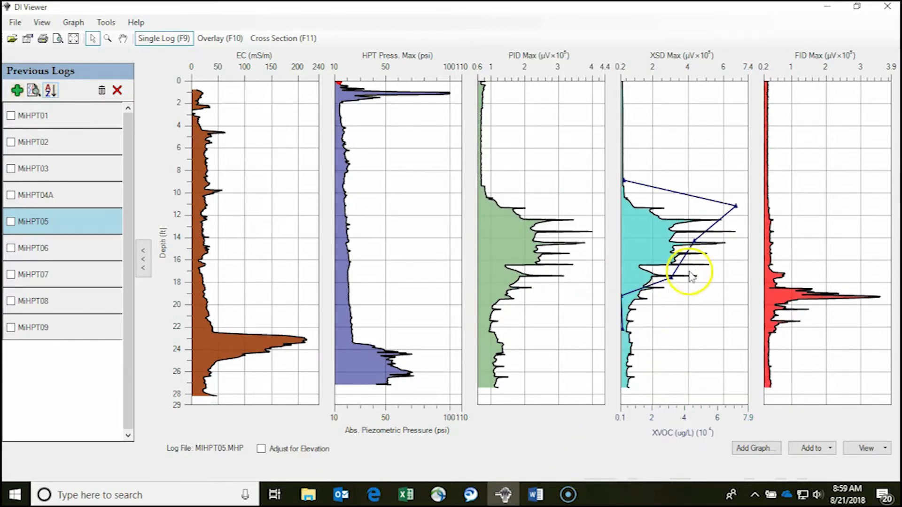
mouse_move(674, 282)
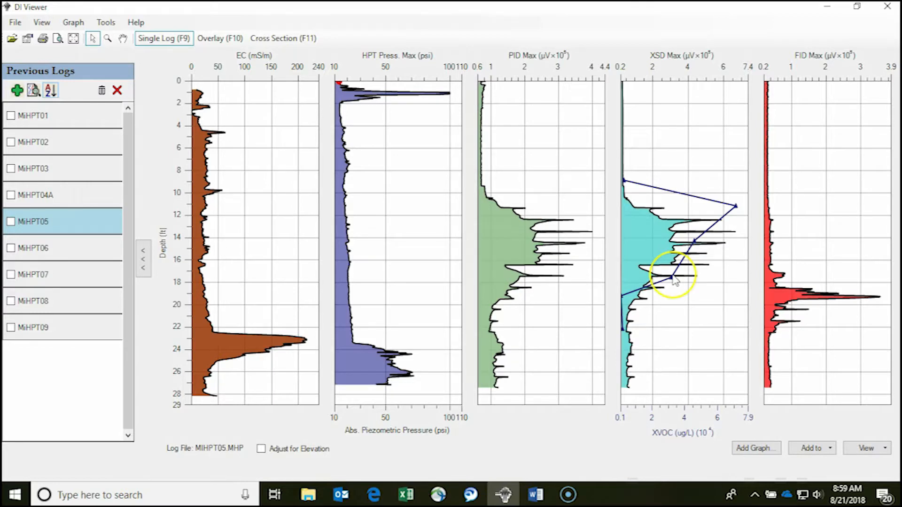
mouse_move(737, 209)
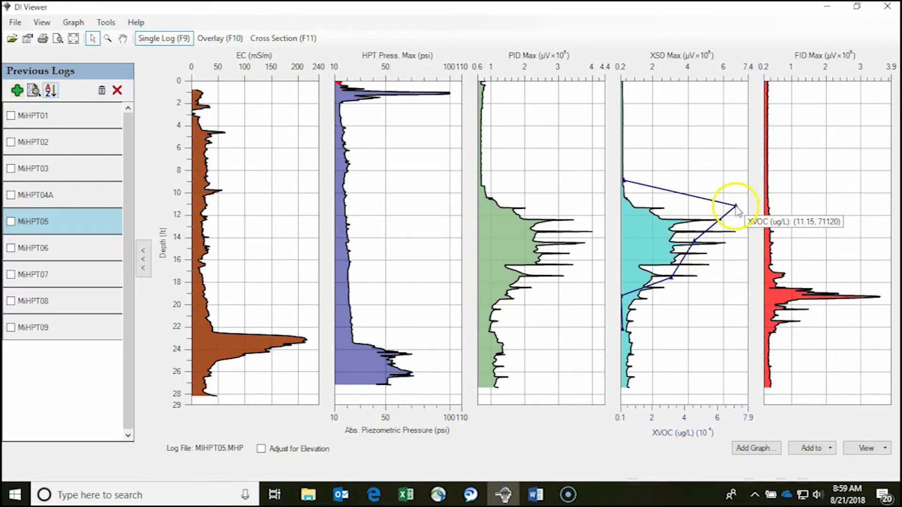
Switch the log display to metric units, with depth in m and pressure in kPa
left_click(41, 24)
mouse_move(68, 85)
left_click(169, 99)
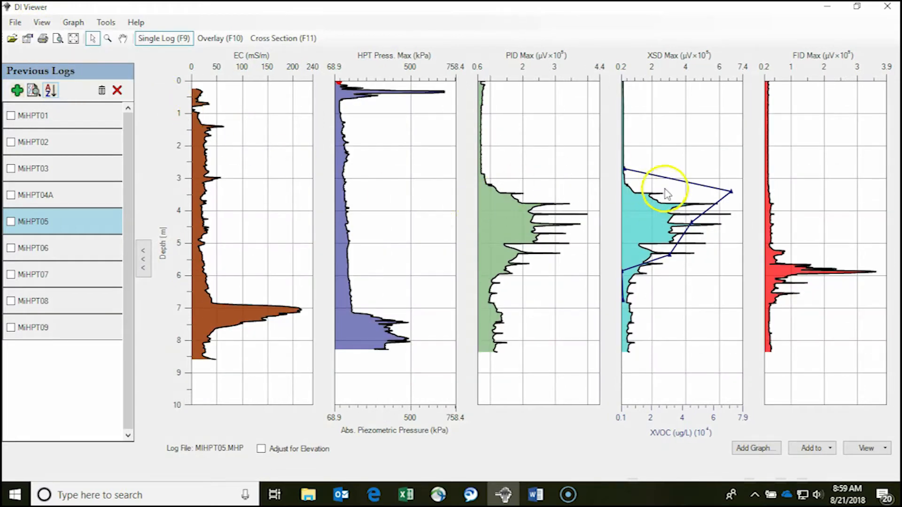
Open the properties of the XVOC (ug/L) series on the XSD Max graph and hide its connecting line
mouse_move(733, 193)
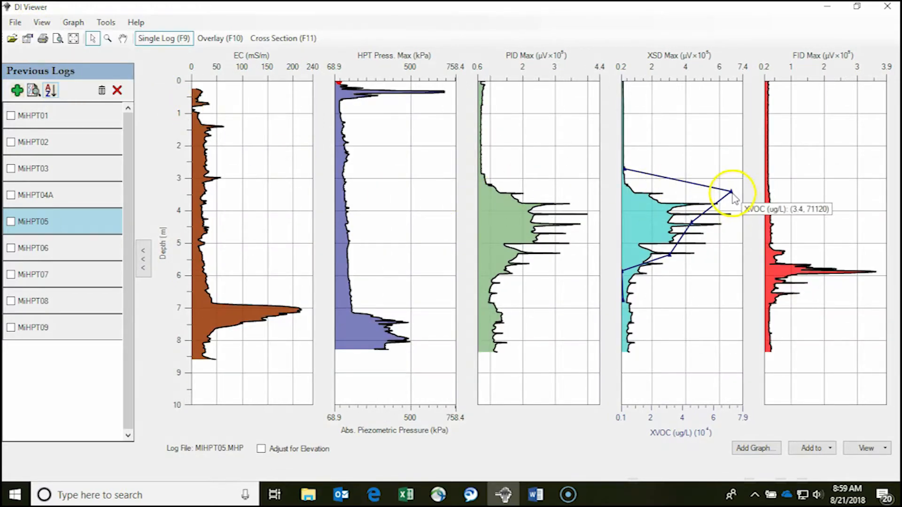
right_click(731, 193)
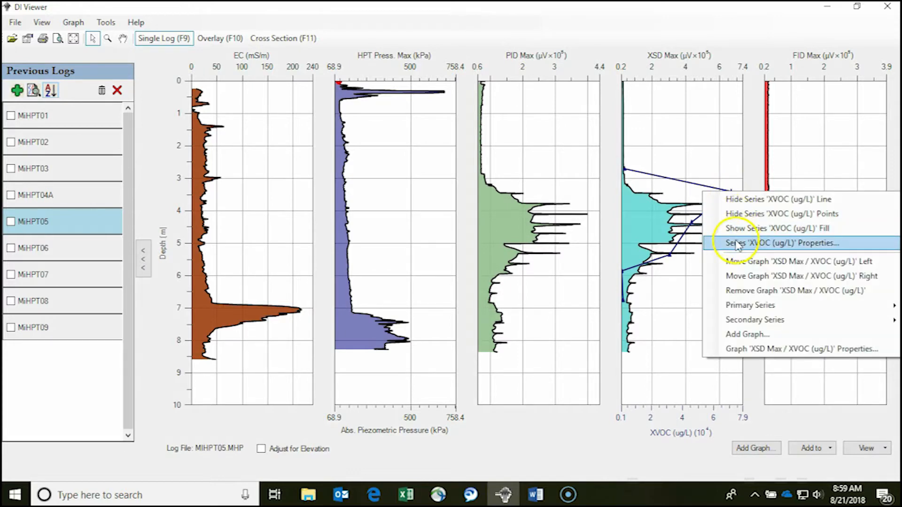
left_click(738, 244)
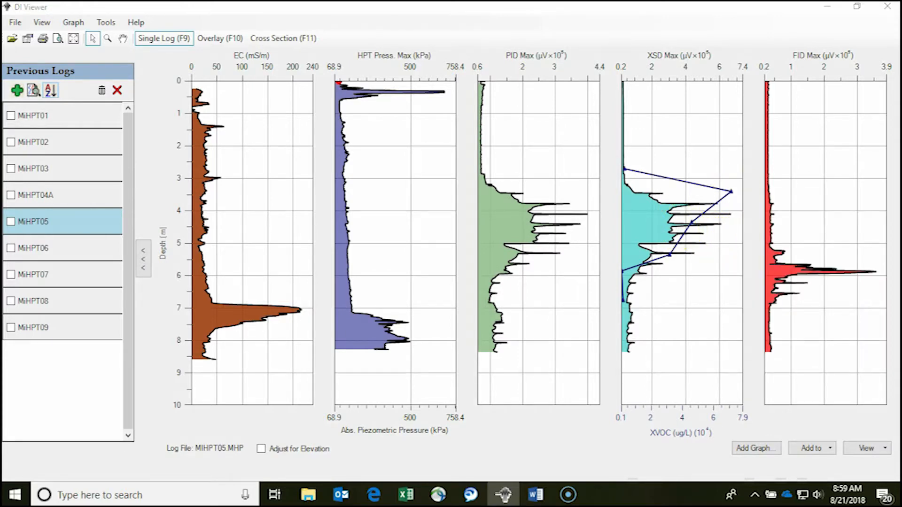
left_click_drag(391, 108, 413, 105)
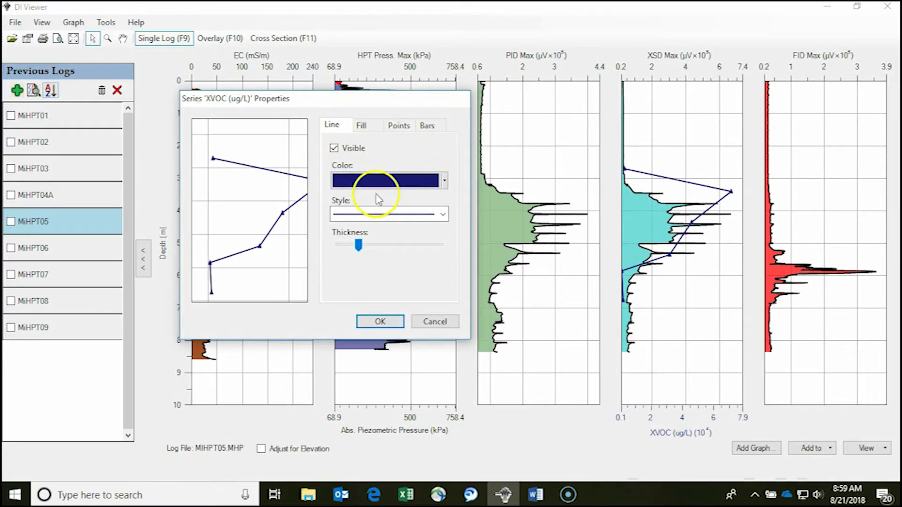
left_click(334, 148)
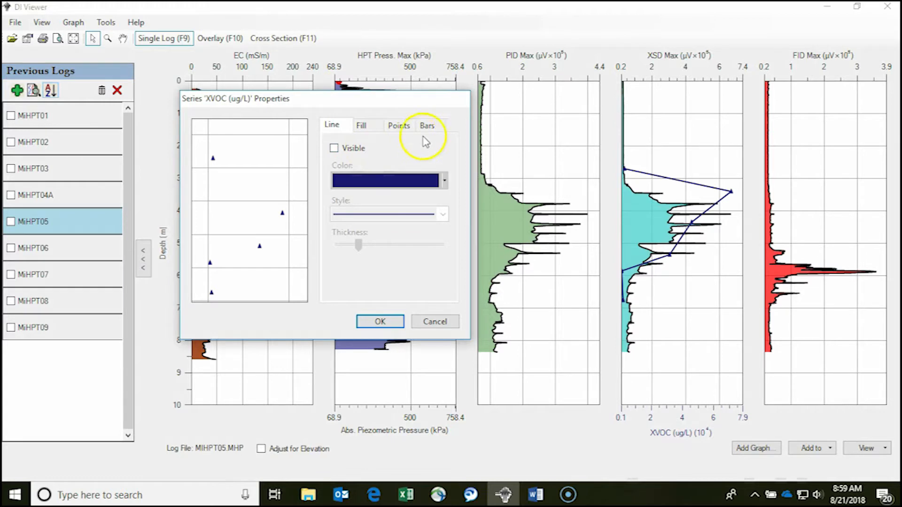
Make bars visible for the XVOC (ug/L) series and set their width to .3
left_click(334, 148)
double_click(421, 169)
type(".3")
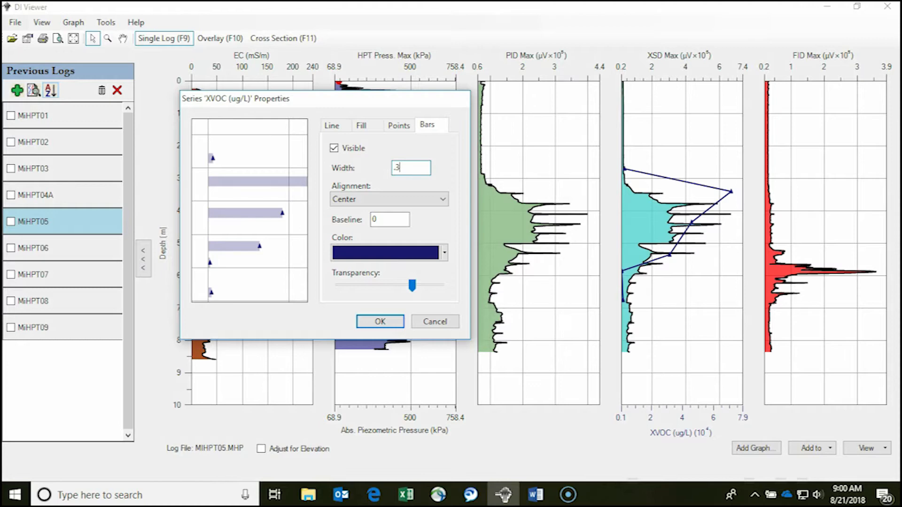
left_click(375, 177)
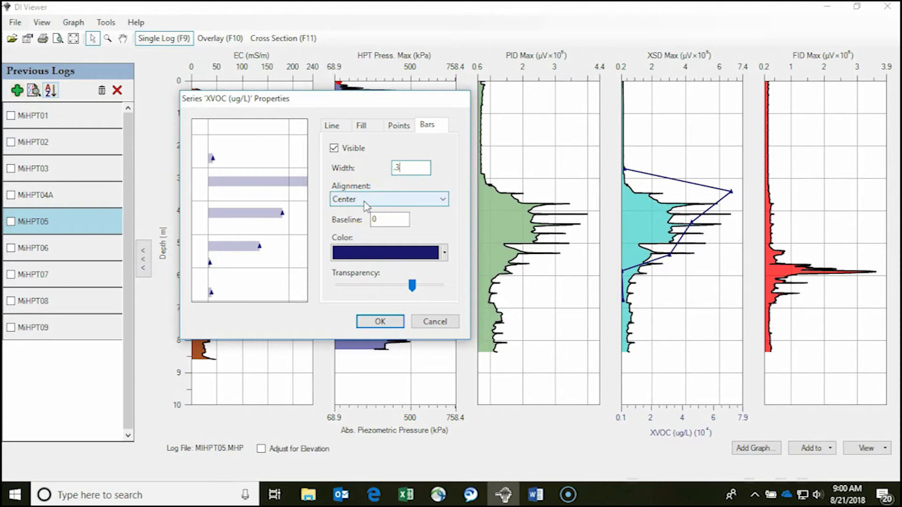
Try the Beginning and End alignments for the XVOC bars, and set the alignment back to Center
left_click(443, 201)
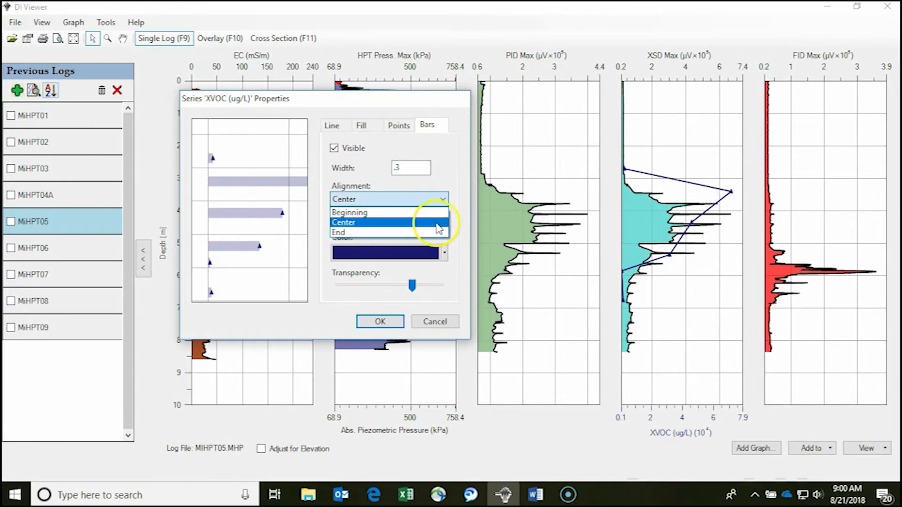
left_click(437, 212)
left_click(443, 200)
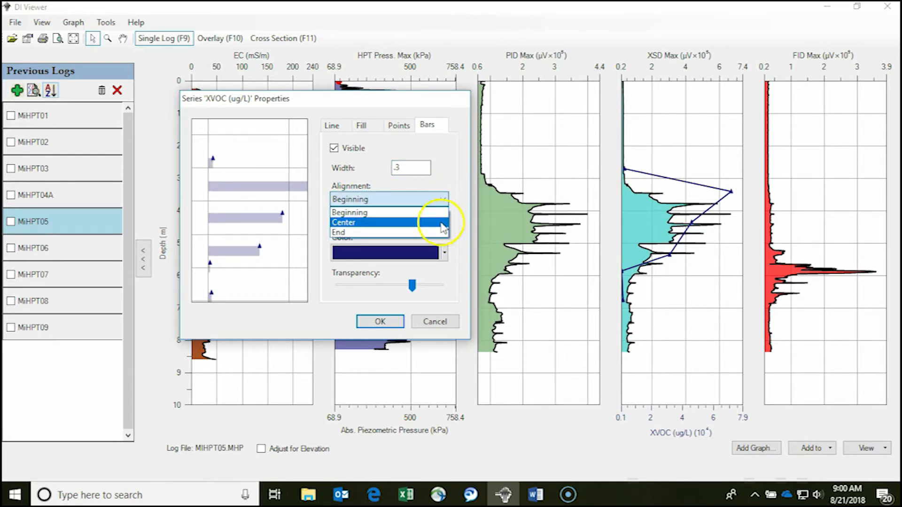
left_click(439, 232)
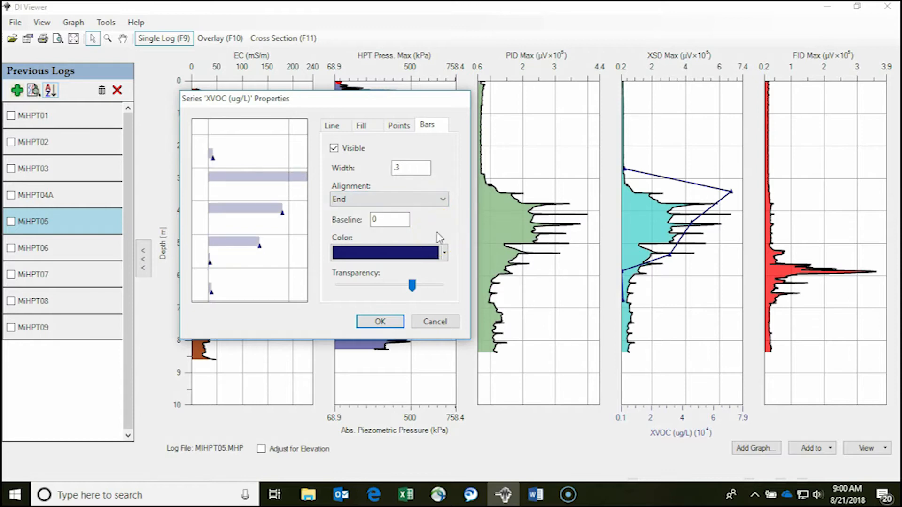
left_click(445, 199)
left_click(447, 222)
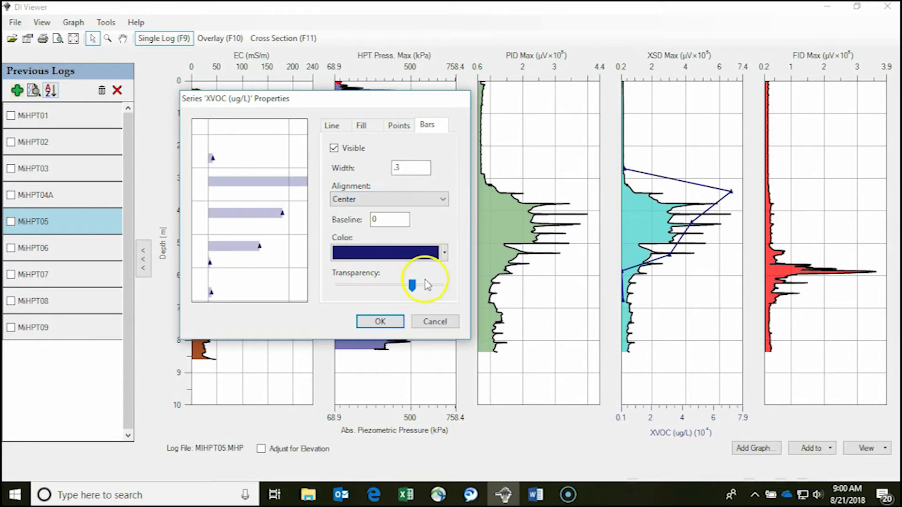
Adjust the transparency of the XVOC bars and apply the series properties to the XSD Max graph
left_click(413, 287)
mouse_move(413, 289)
left_mouse_down()
mouse_move(388, 288)
mouse_move(410, 292)
left_mouse_up()
left_click(378, 322)
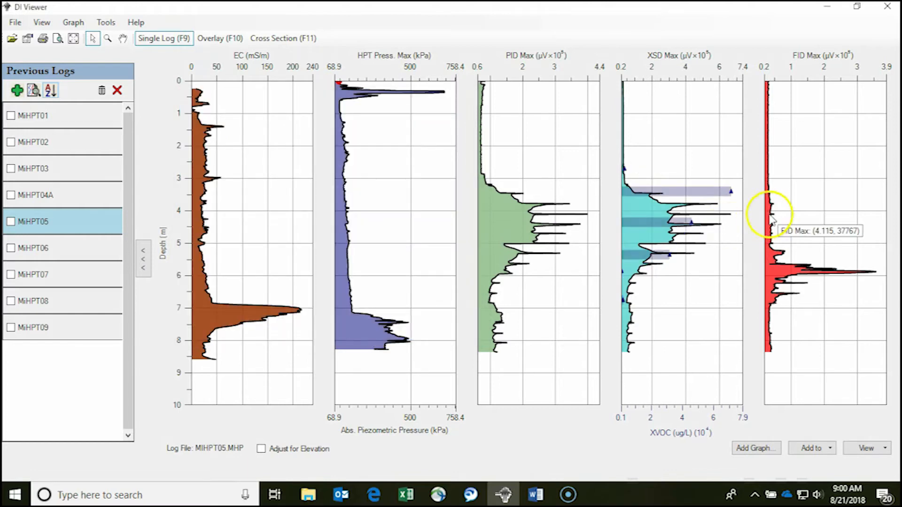
mouse_move(722, 202)
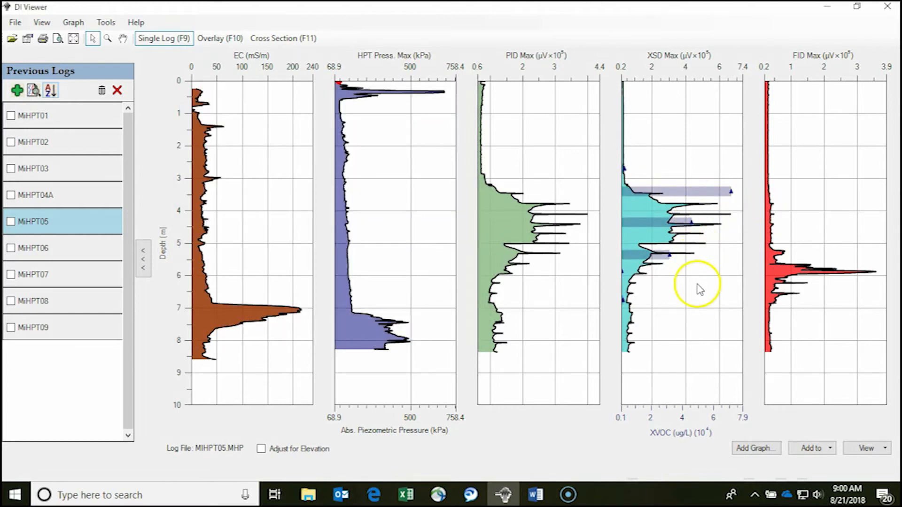